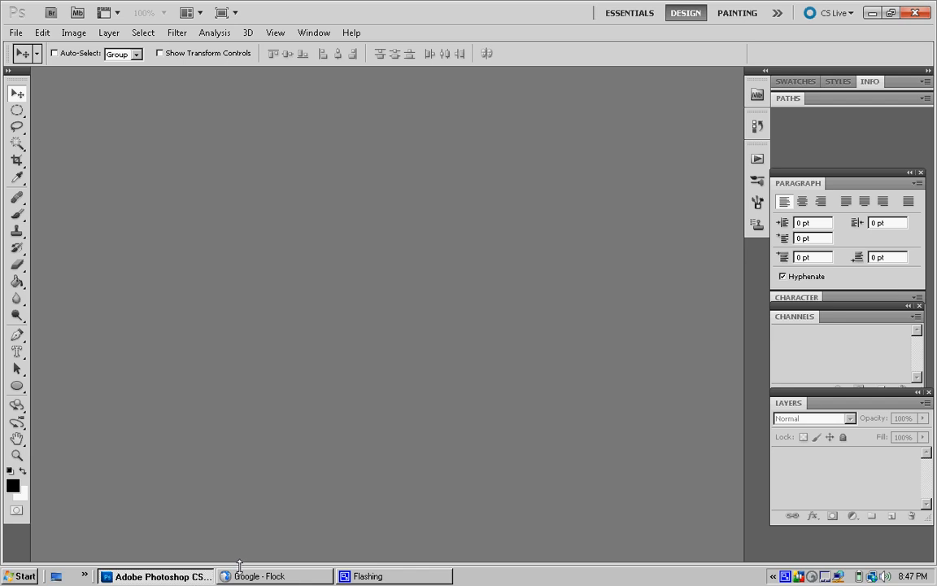
Switch to the Flock browser, search Google Images for large "tiger pattern" pictures, and open the orange tiger skin picture at full size.
click(249, 576)
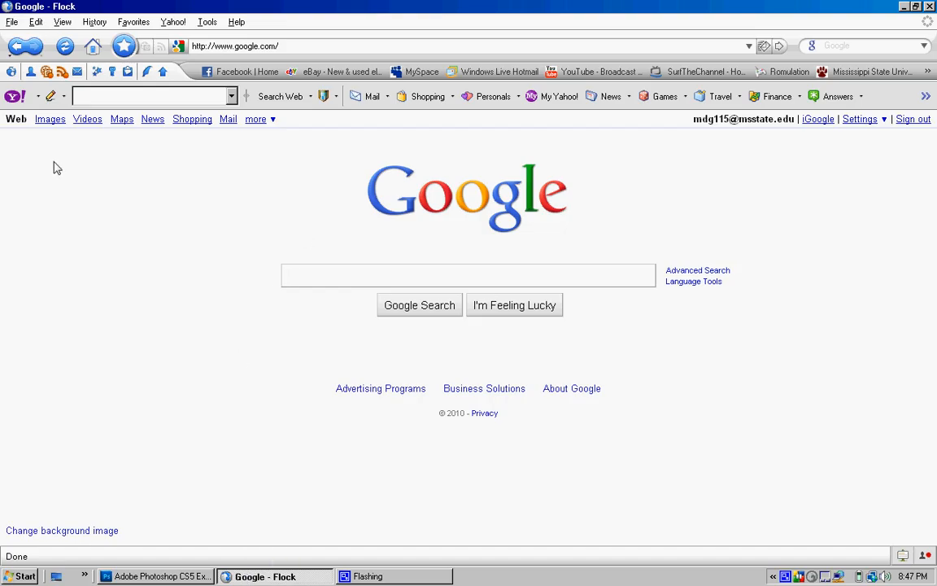
click(49, 120)
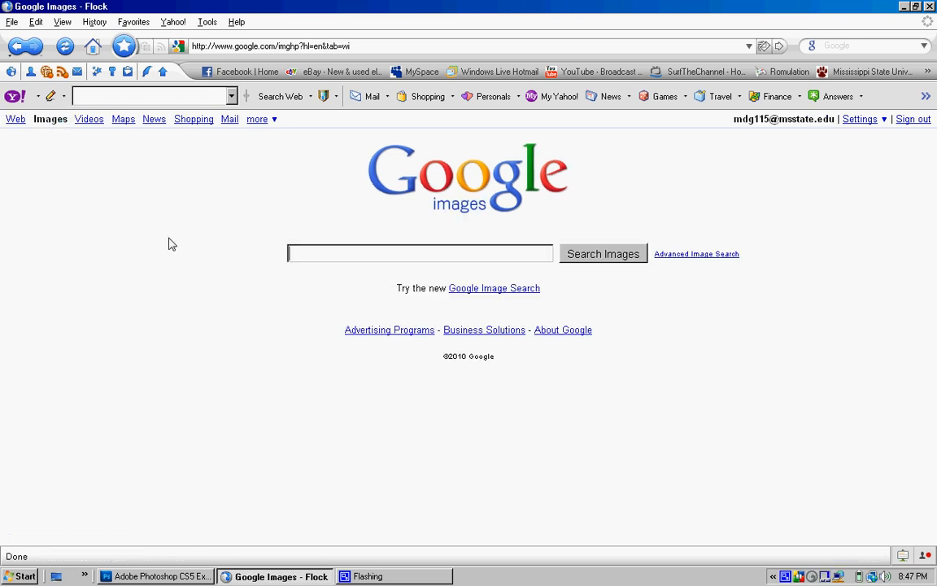
text(tig)
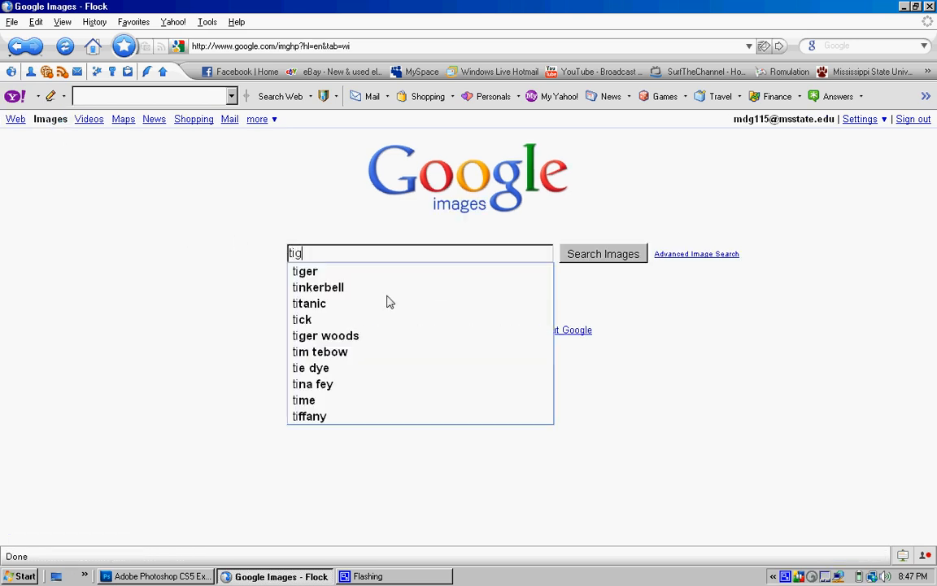
text(er pattern)
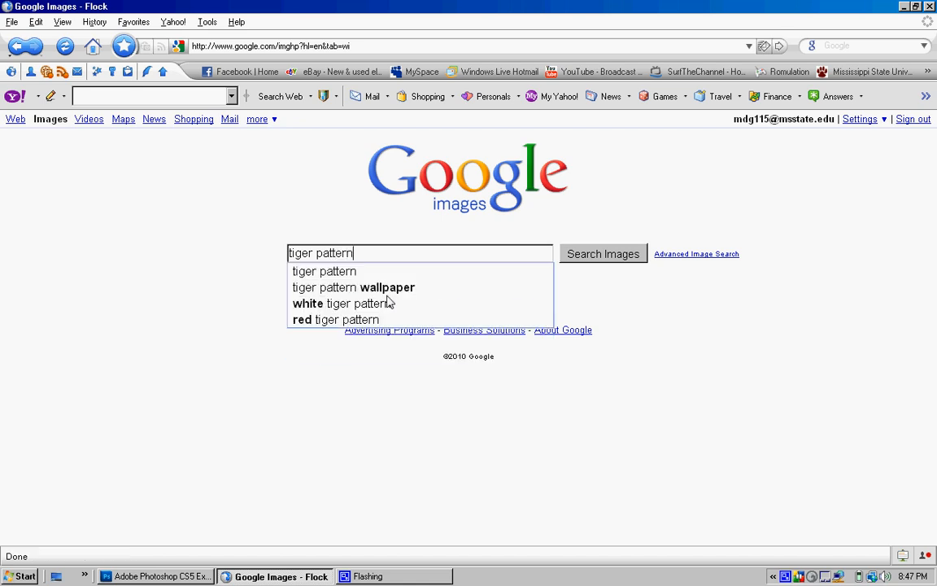
key(Return)
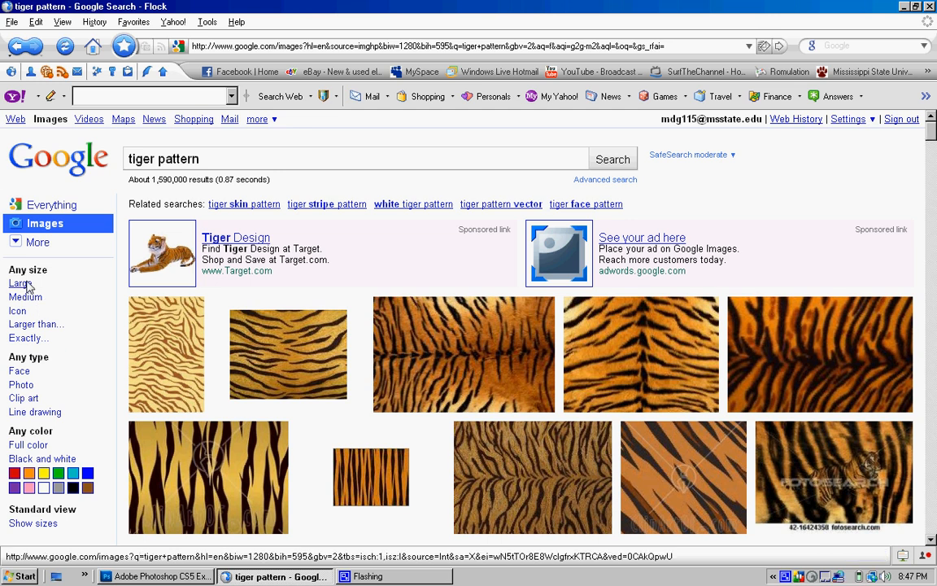
click(23, 283)
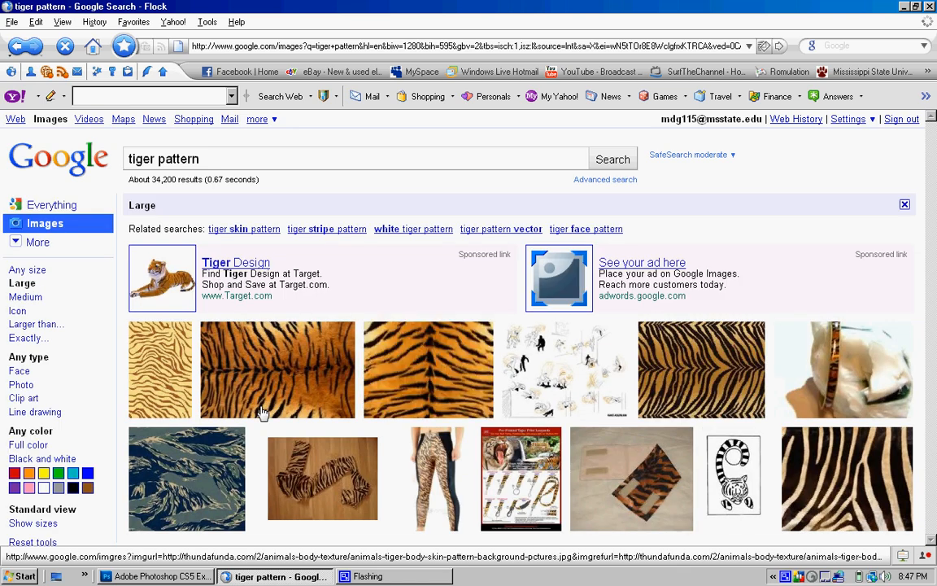
click(270, 342)
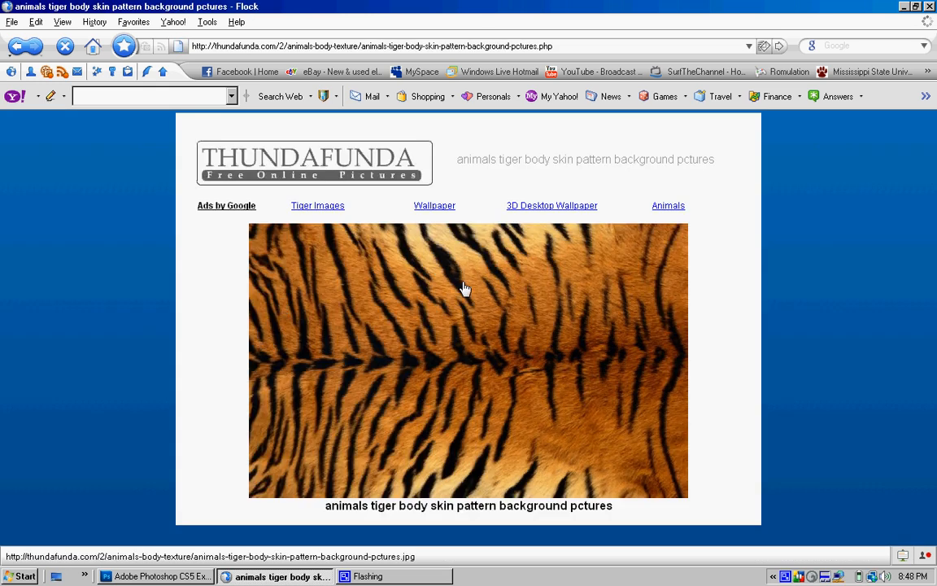
click(423, 359)
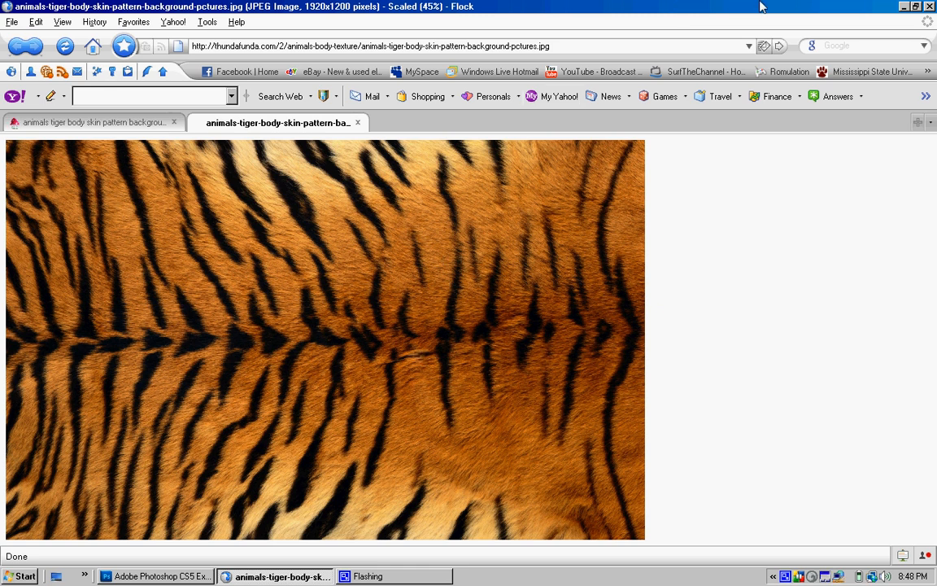
Try to save the full-size tiger skin picture from the browser onto the desktop.
click(916, 6)
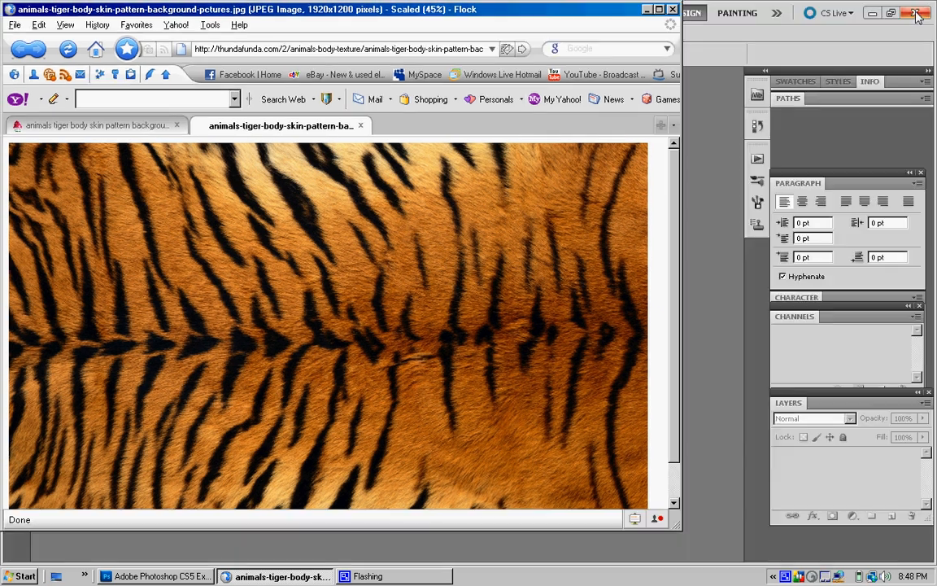
click(870, 13)
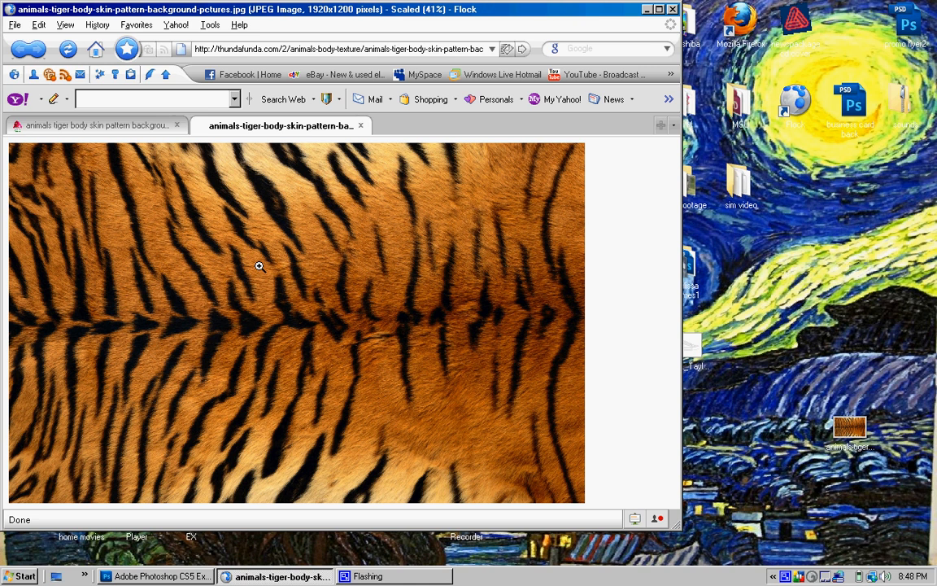
drag(259, 266, 756, 394)
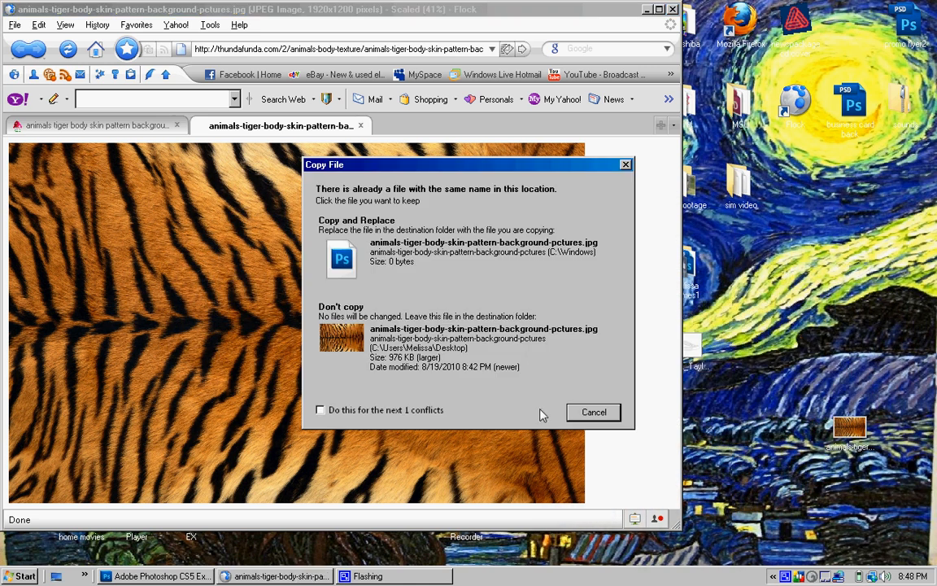
click(592, 411)
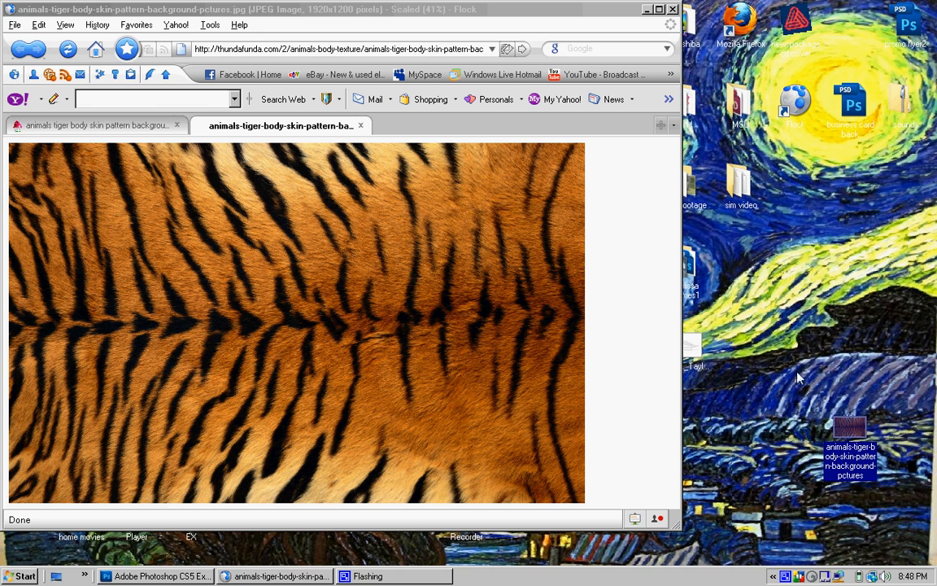
right_click(510, 292)
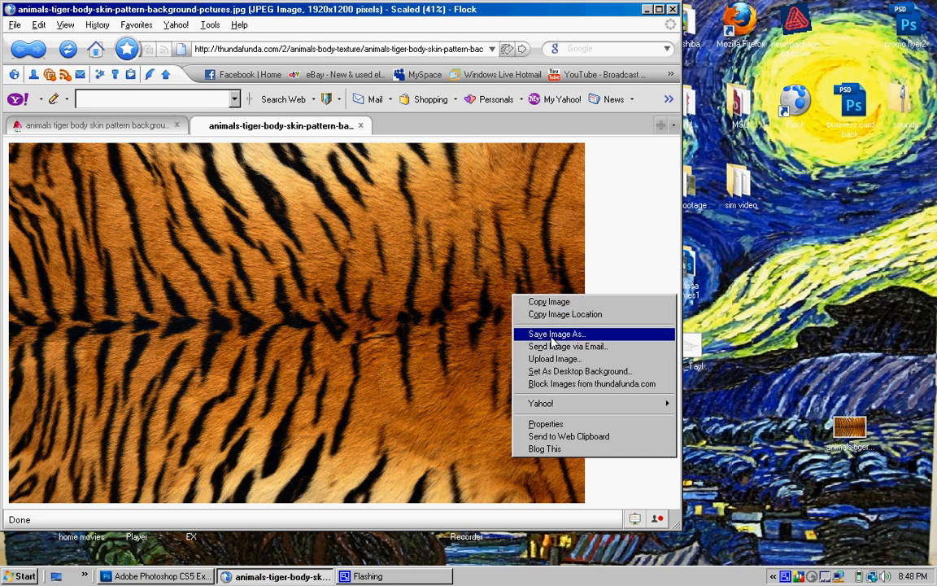
click(611, 207)
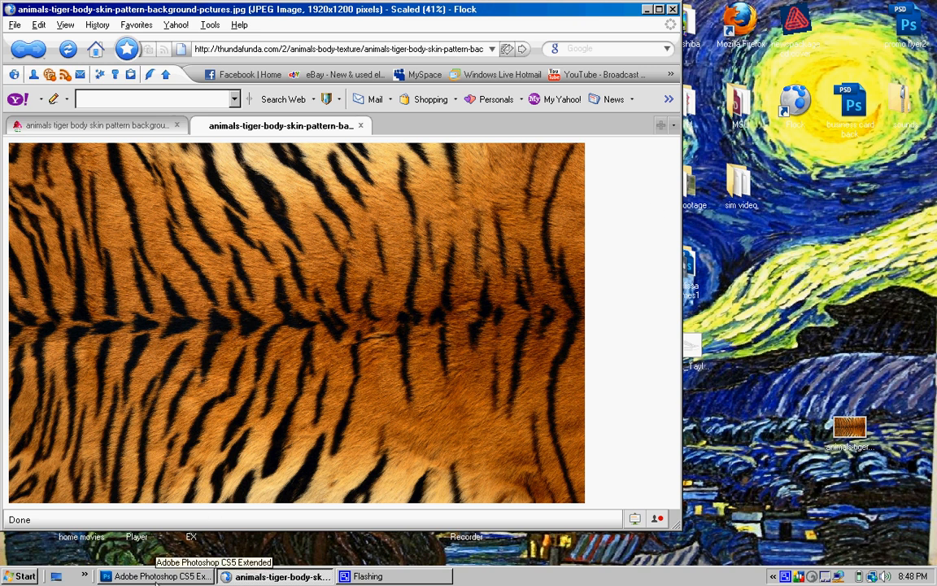
Switch to Photoshop and open Bengali_Tiger_Fabric from the desktop.
click(155, 576)
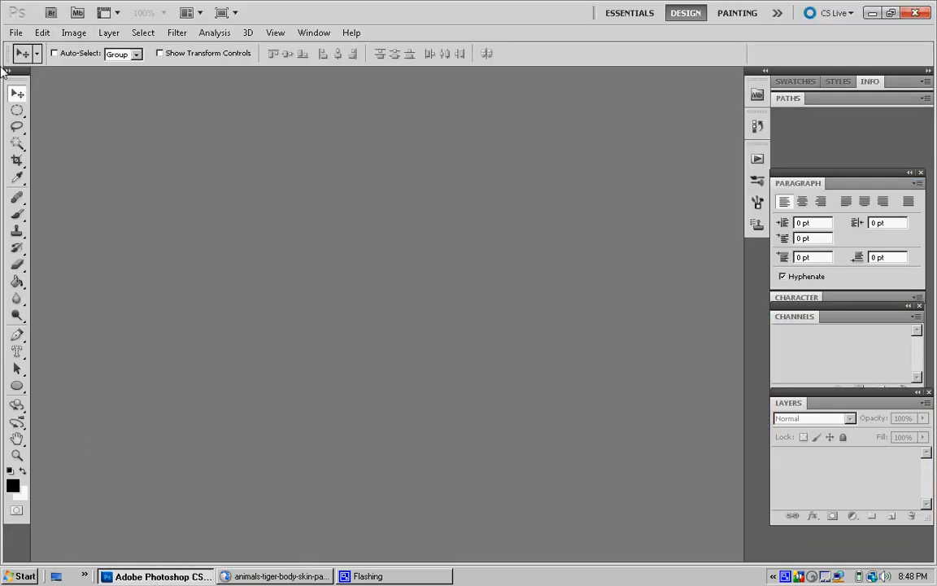
click(16, 36)
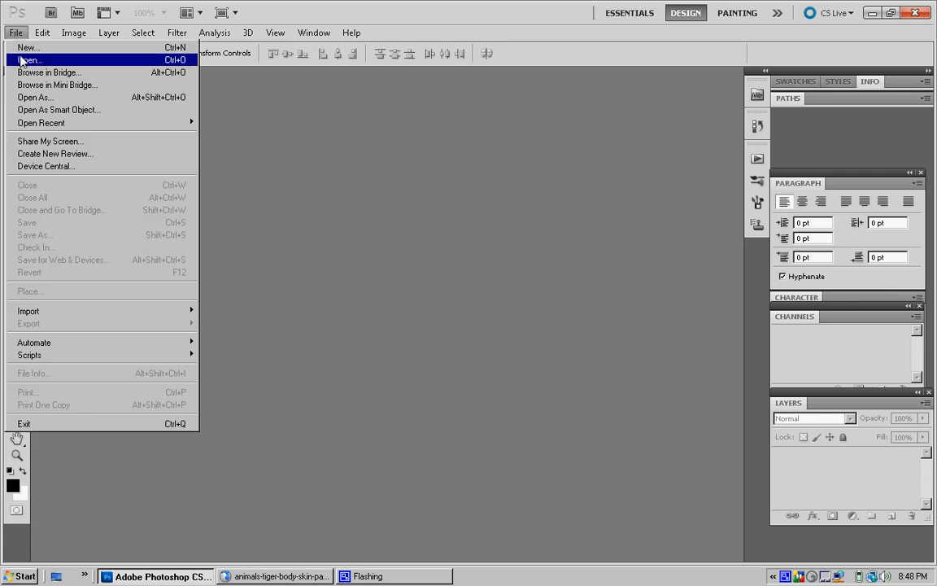
click(24, 61)
click(304, 134)
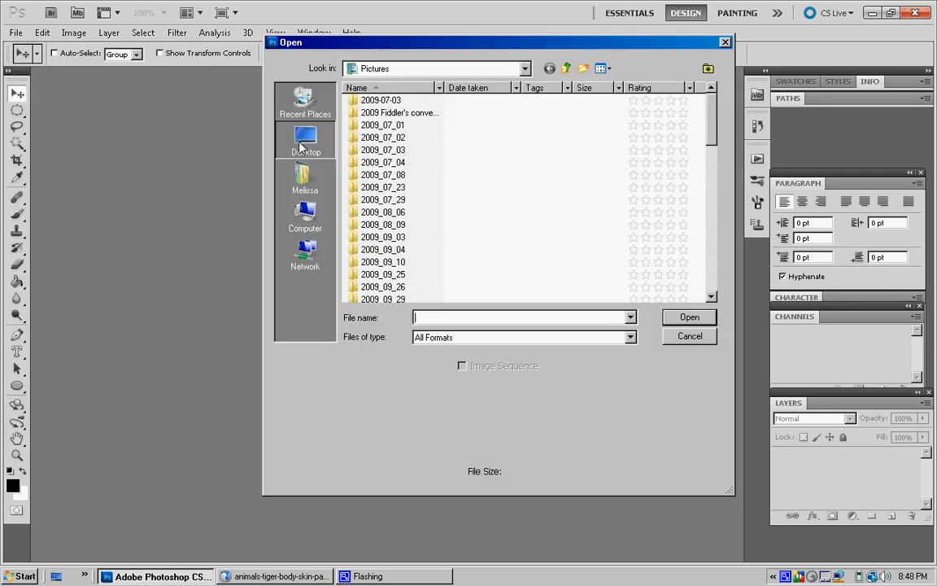
scroll(472, 200, down, 15)
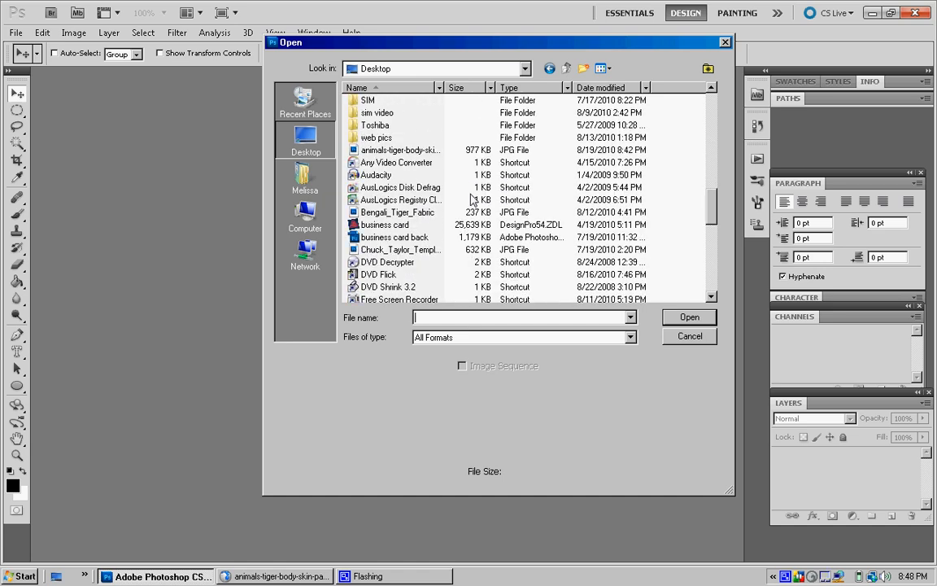
double_click(394, 211)
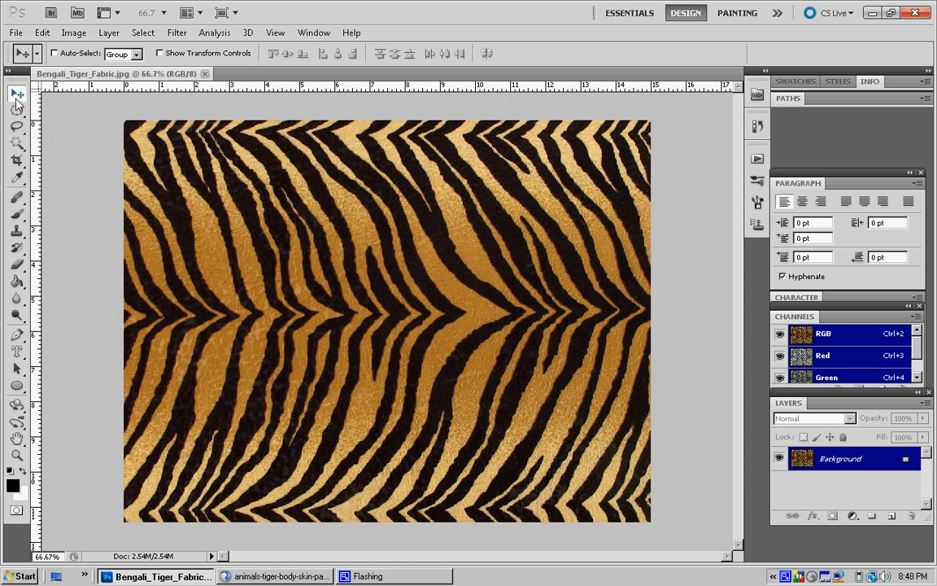
click(17, 351)
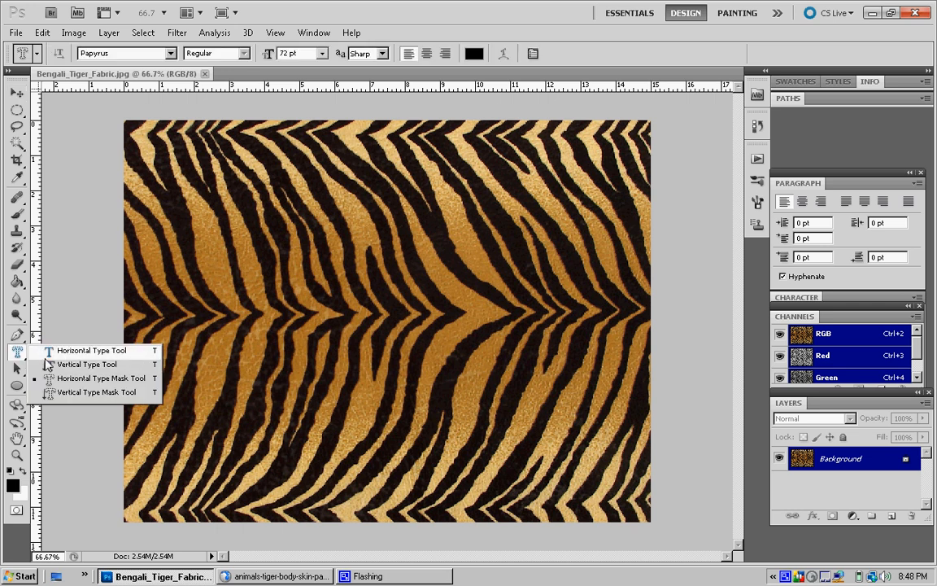
click(49, 352)
click(16, 92)
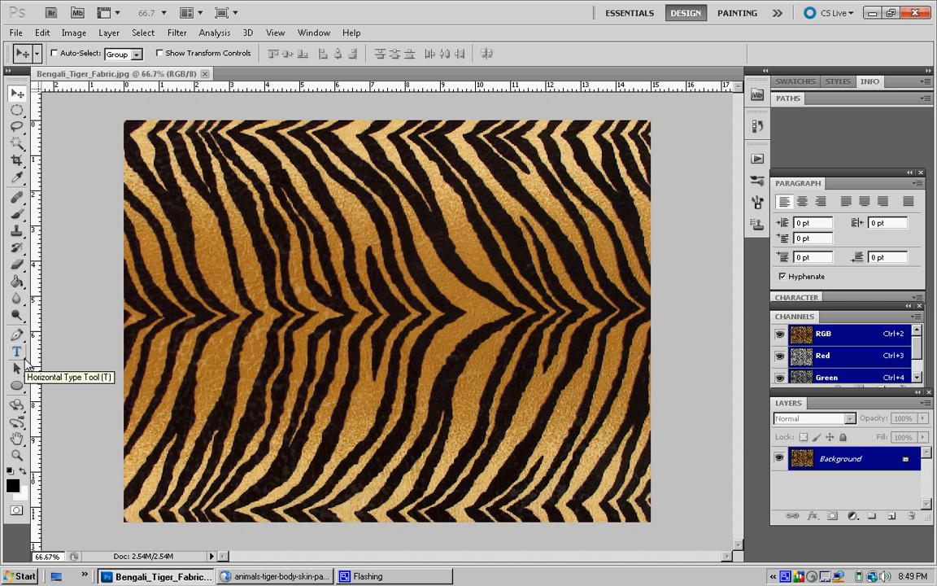
With the Horizontal Type Mask tool, draw a text box across nearly the whole image and enter "hello welcome to iCaptureMSU Photoshop Tutorials" on two lines.
click(25, 362)
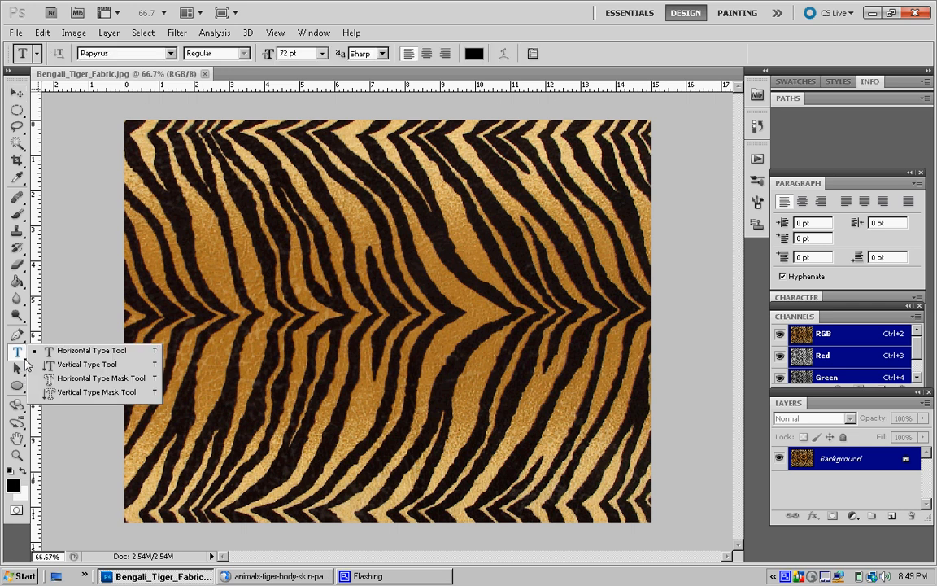
click(117, 379)
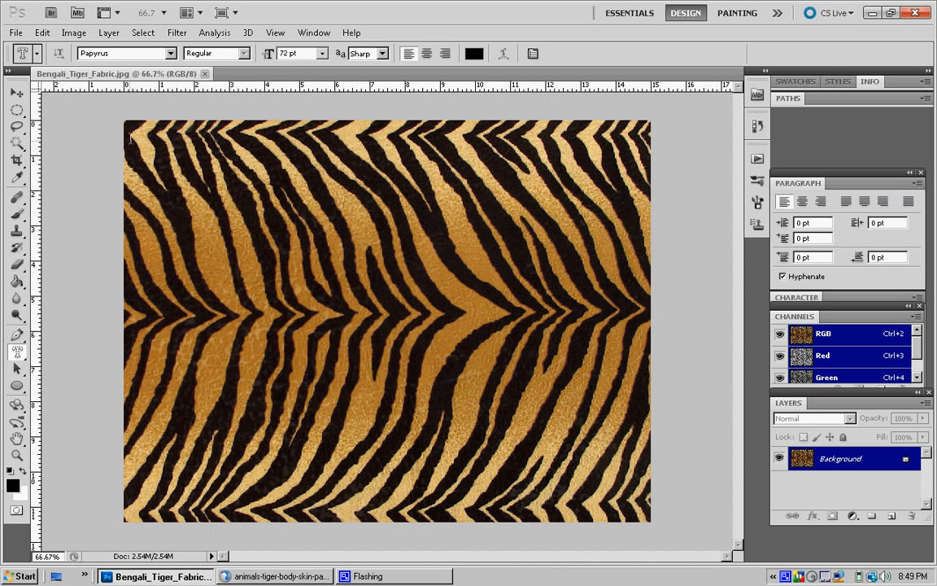
drag(130, 142, 636, 510)
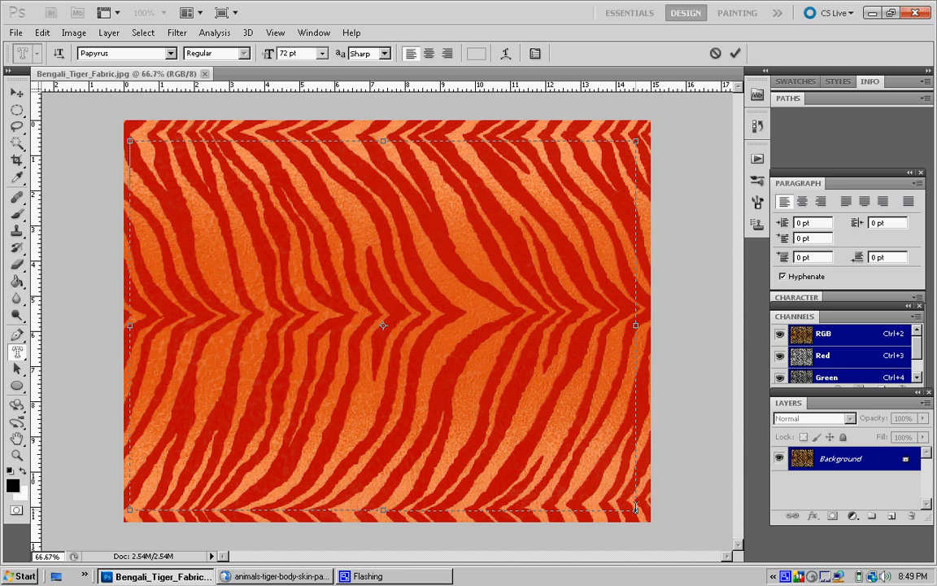
text(hello wel)
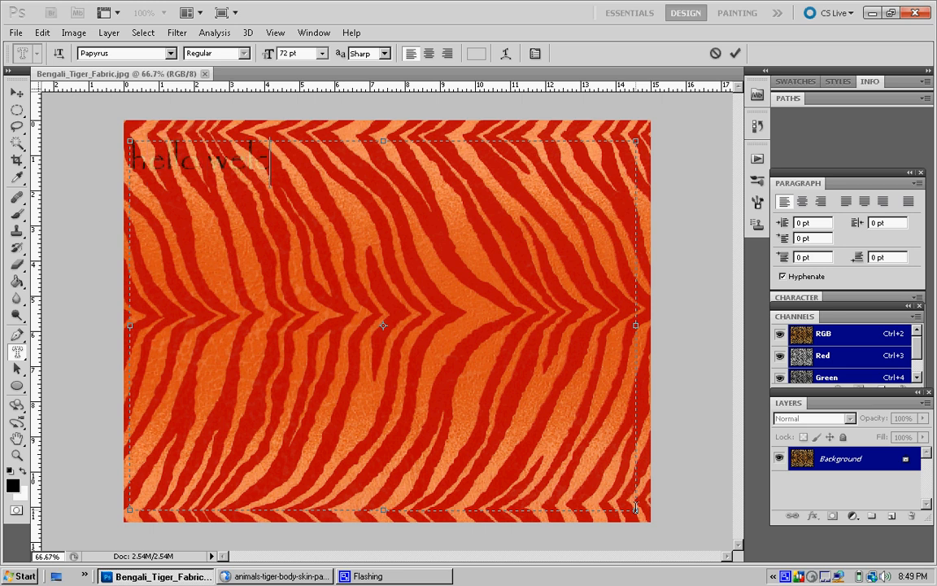
text(come to Ca)
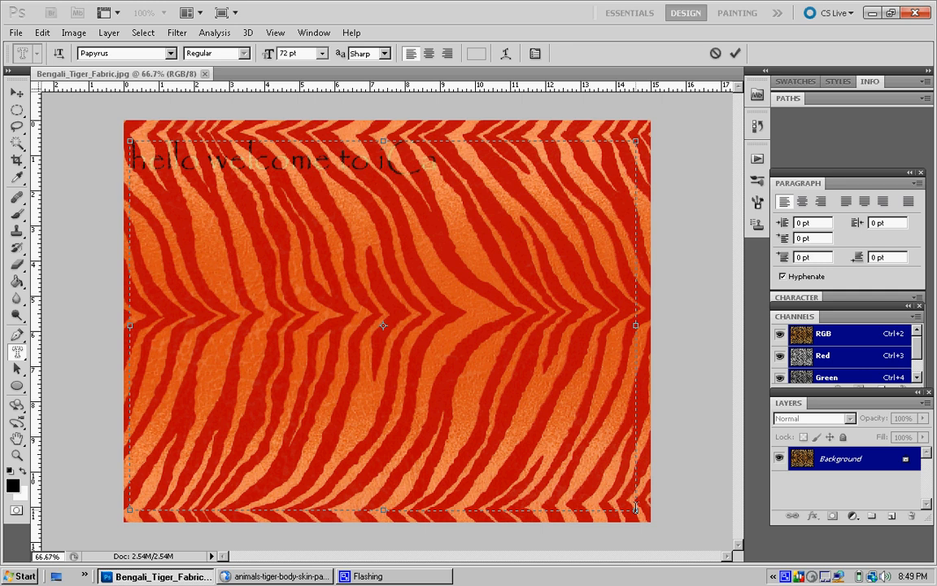
text(ptureMOU)
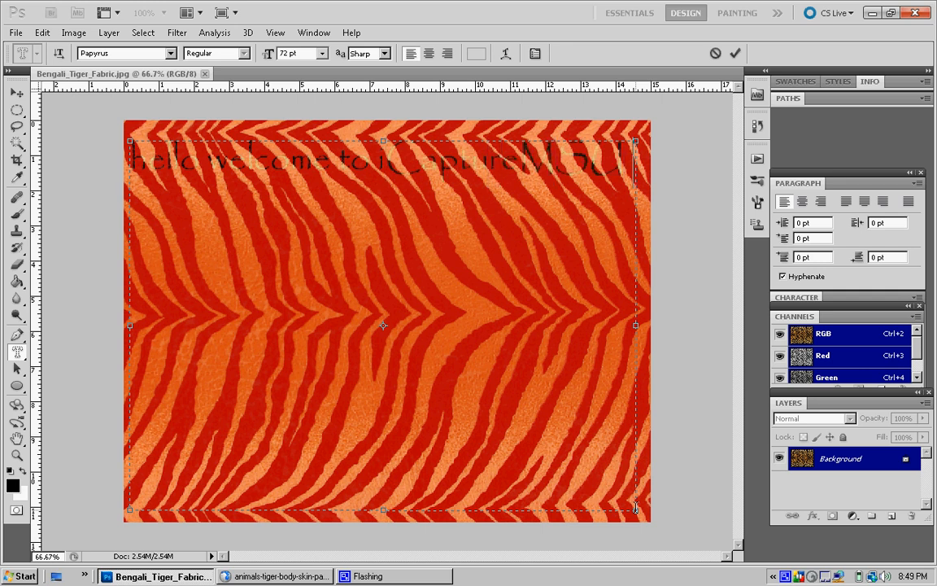
key(Return)
text(Photoshop Tut)
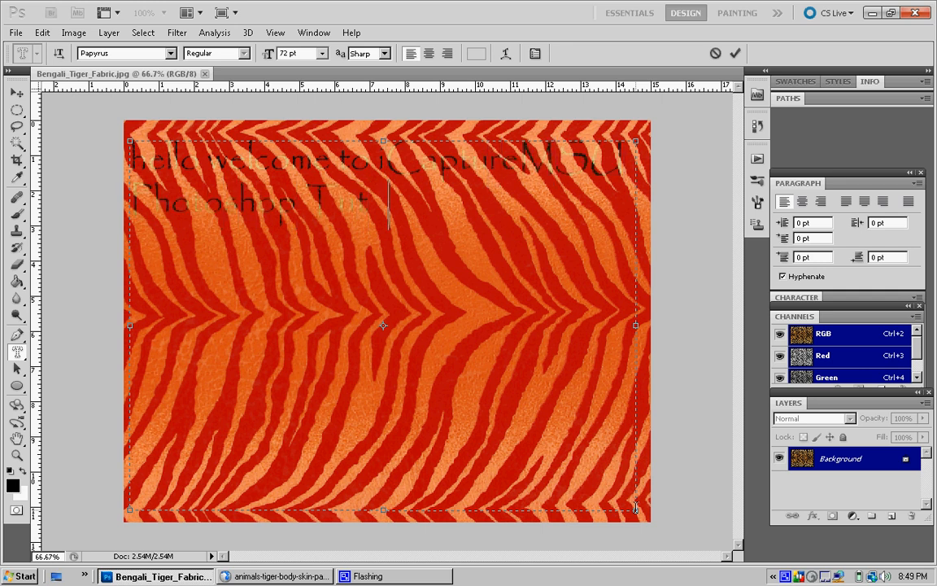
text(orials)
Set all the mask text to the RIOT! font at 72 pt and commit it as a selection.
key(ctrl+a)
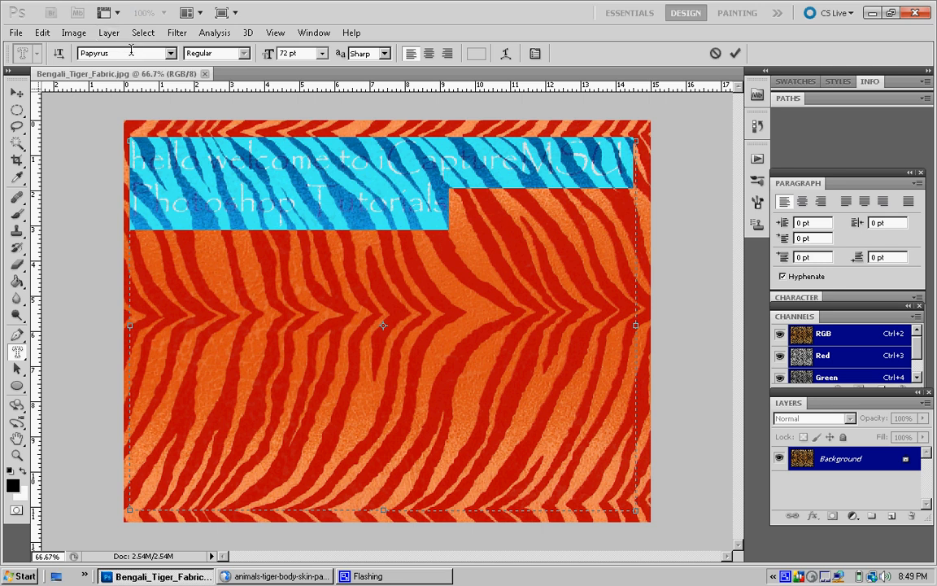
click(170, 53)
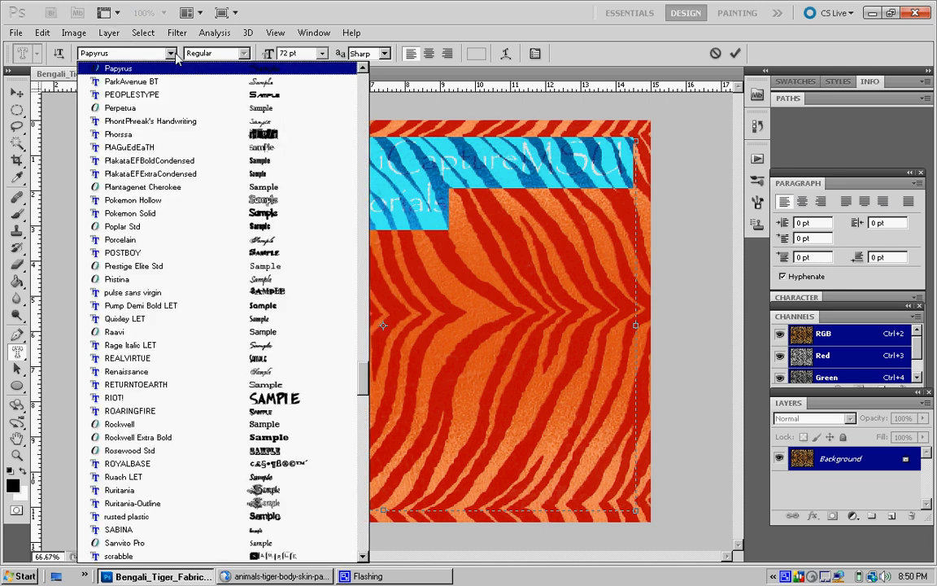
click(249, 403)
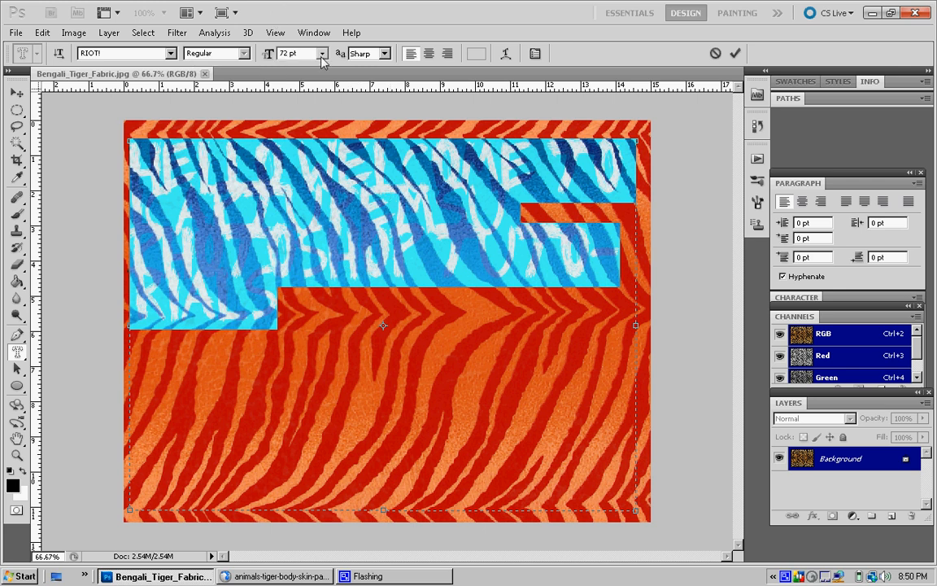
click(322, 55)
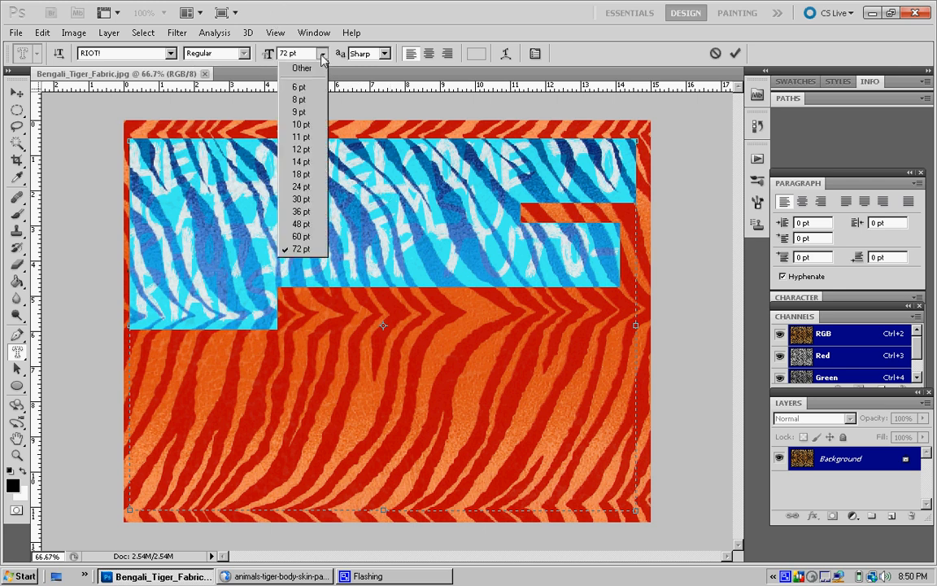
click(316, 250)
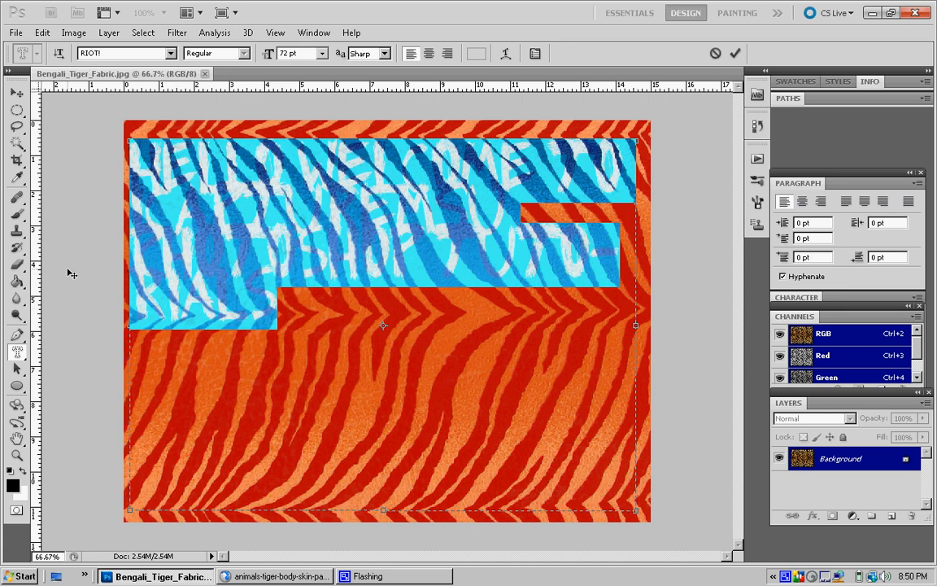
click(17, 92)
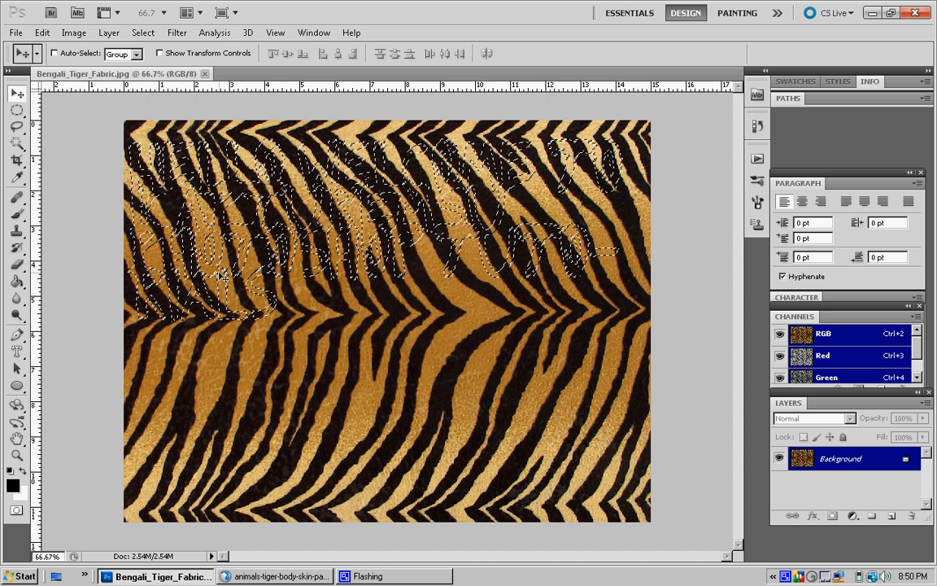
Create a new 600 by 600 pixel document at 72 pixels/inch in RGB Color with transparent background contents.
click(17, 32)
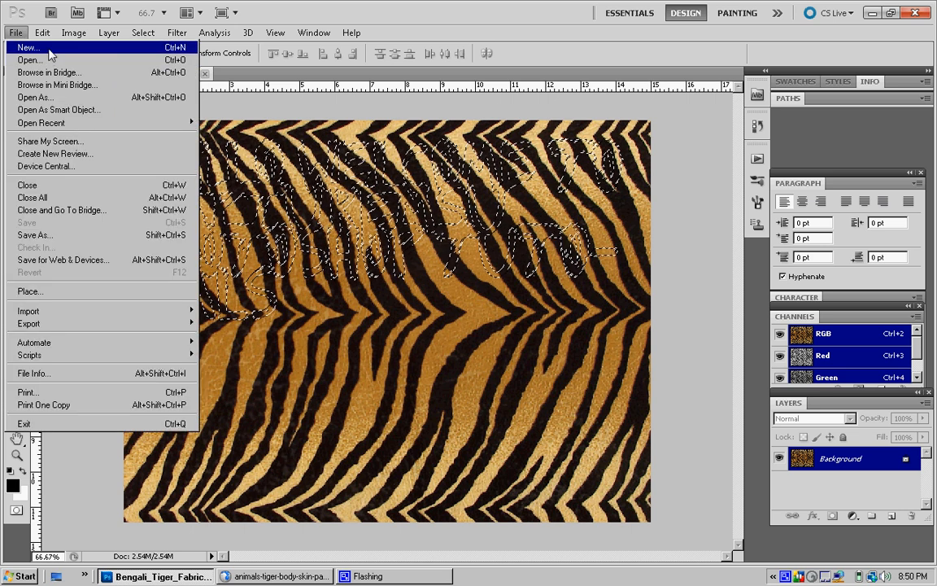
click(41, 48)
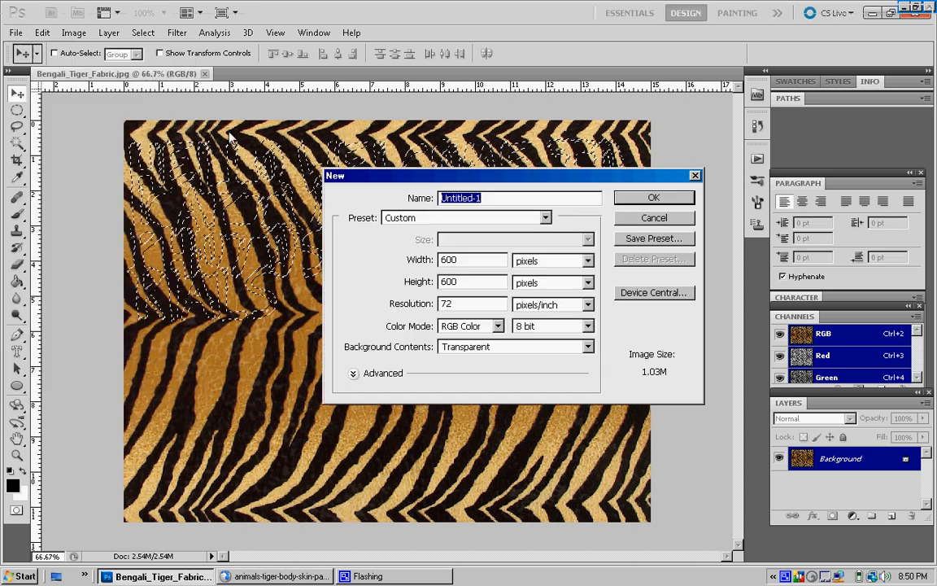
click(655, 199)
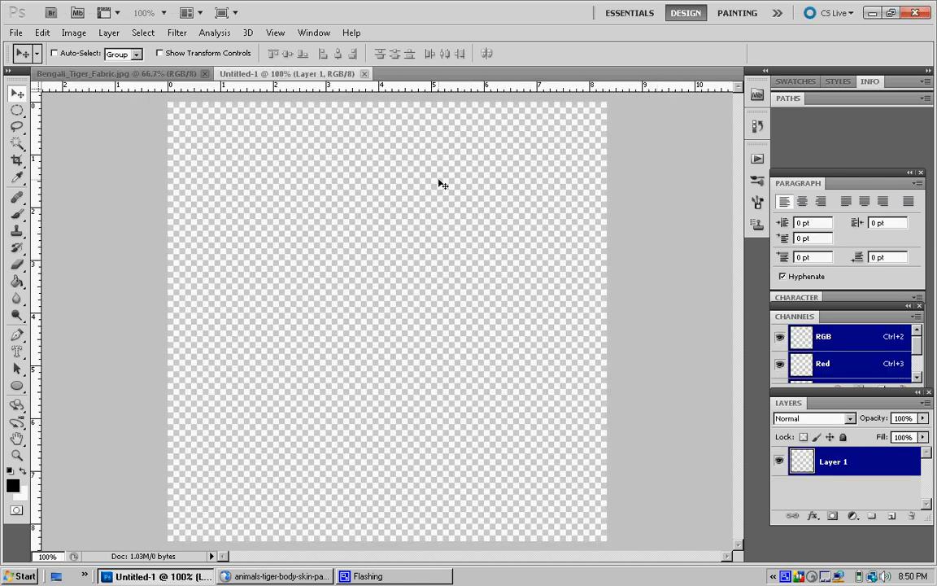
Undock the Bengali_Tiger_Fabric.jpg document into a floating window over the blank document.
click(130, 74)
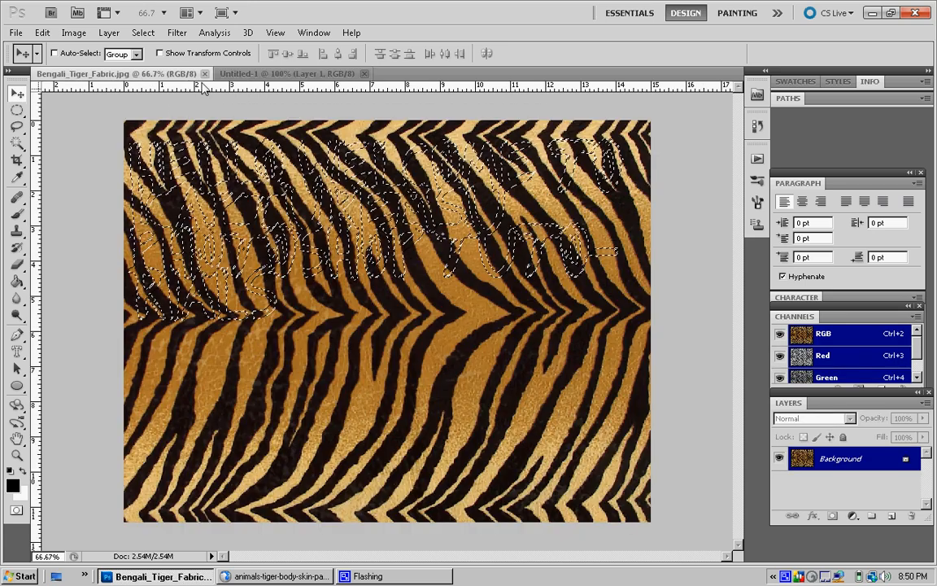
click(254, 73)
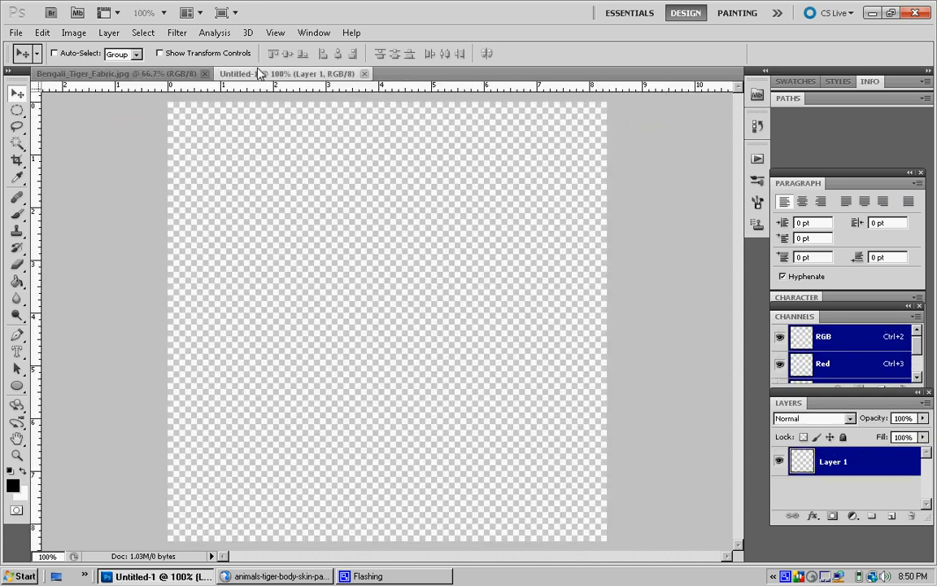
click(152, 75)
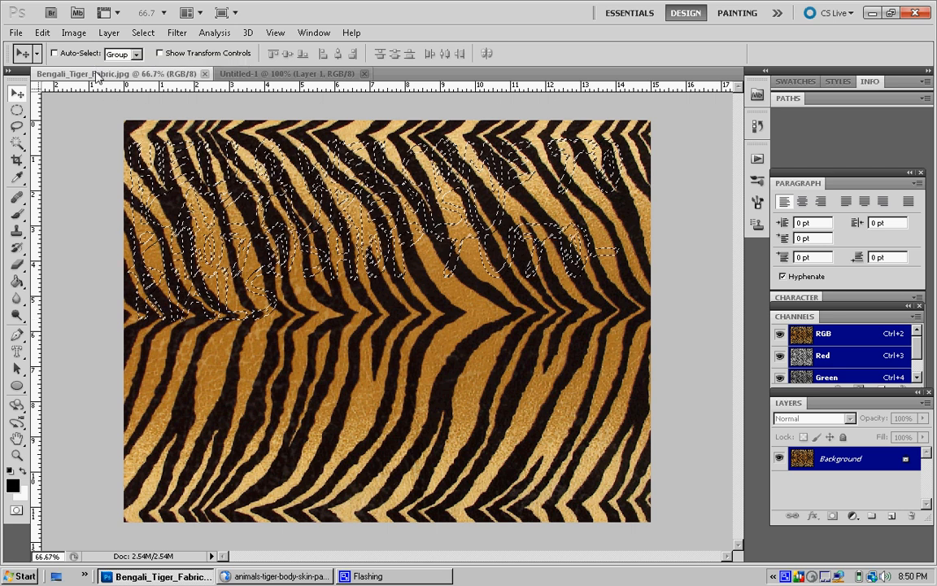
drag(96, 75, 482, 127)
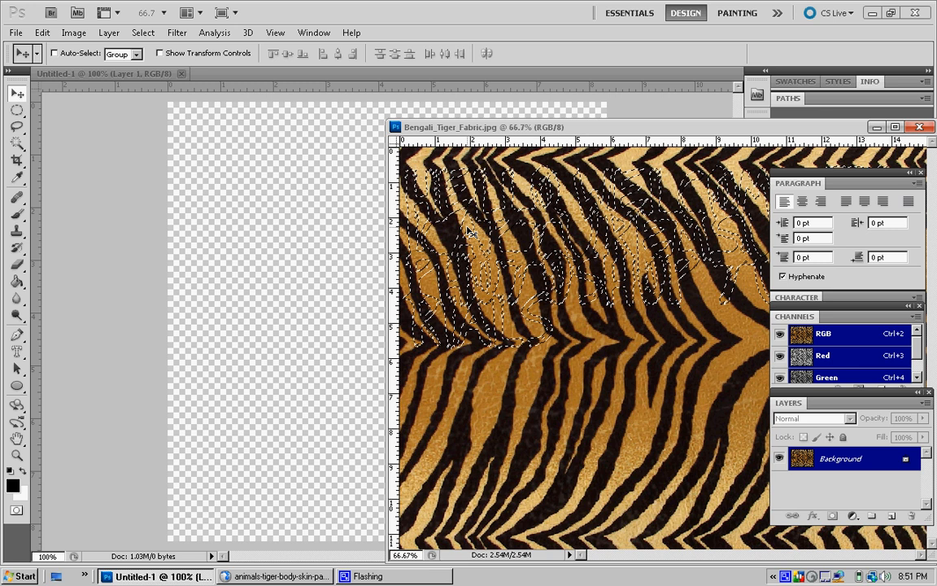
Move the selected tiger lettering into the blank document and place it against the canvas's left edge, with the fabric window minimized.
drag(471, 233, 295, 205)
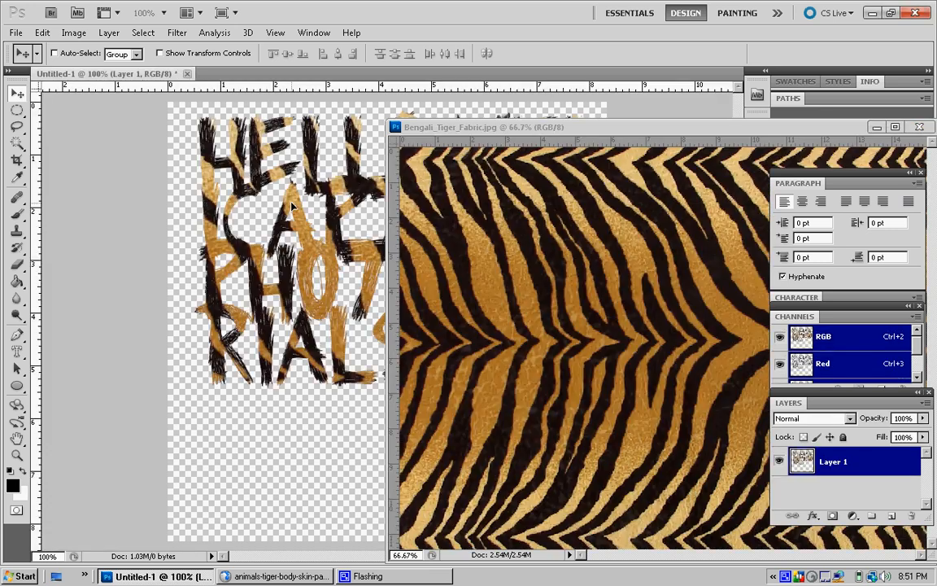
click(876, 127)
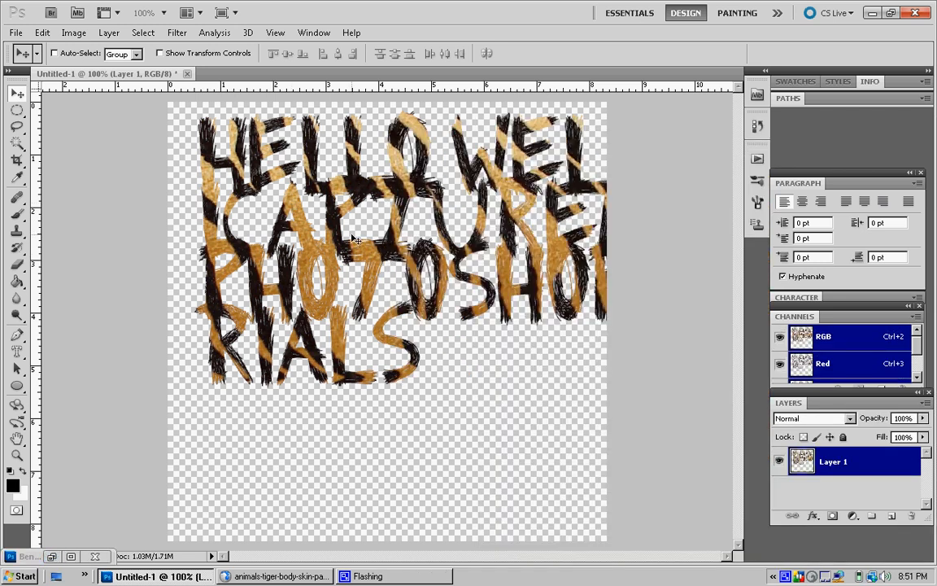
drag(355, 238, 321, 237)
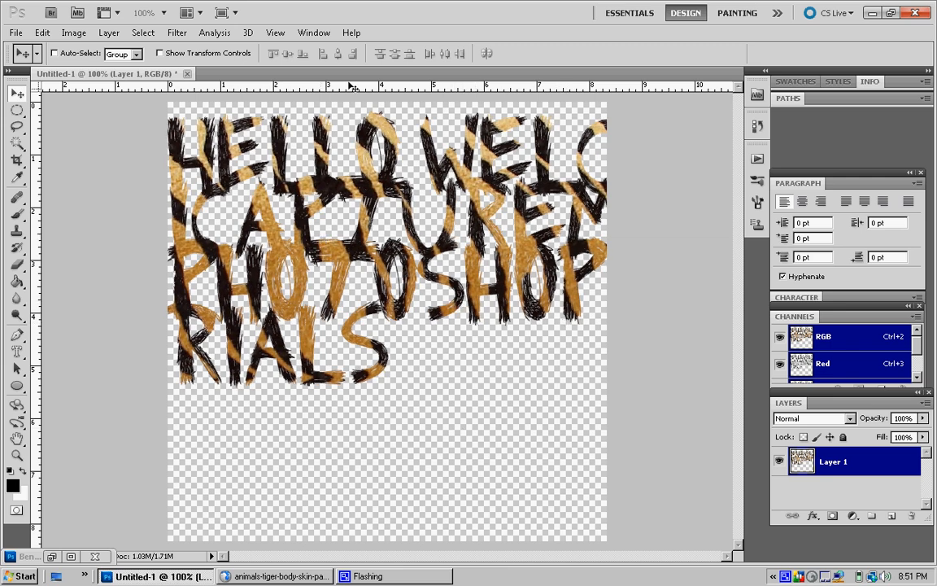
Enlarge the canvas to 12 inches wide and 12 inches high, keeping the centre anchor.
click(73, 33)
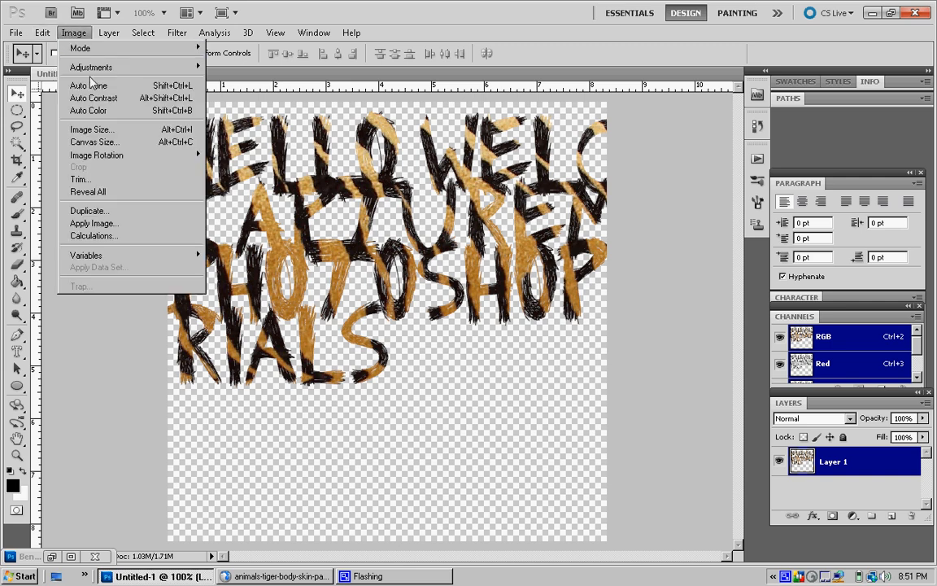
click(112, 143)
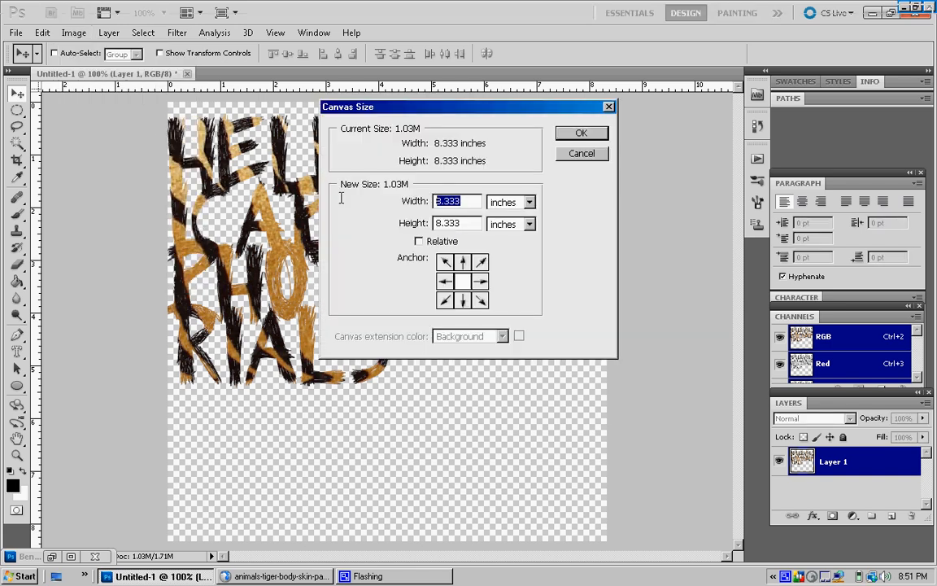
text(12)
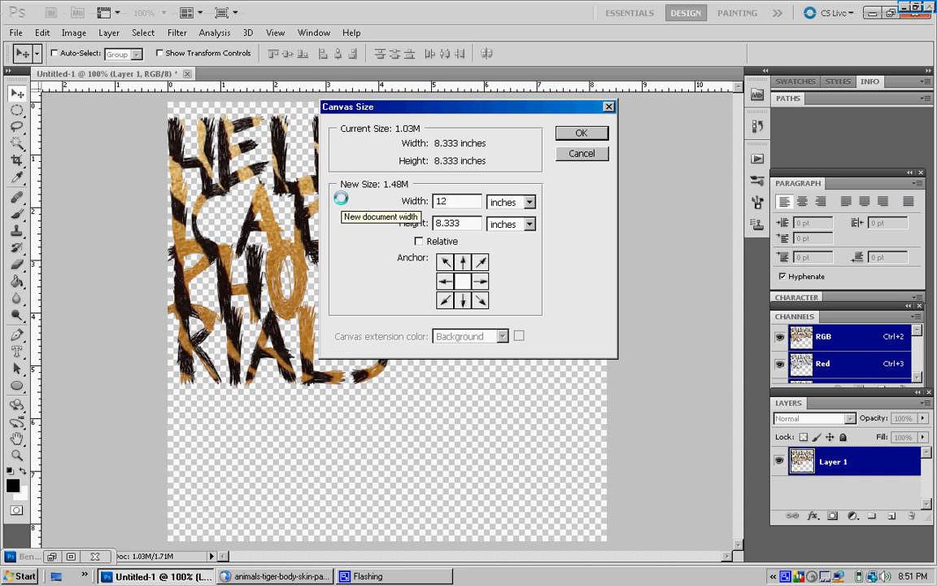
key(Tab)
text(12)
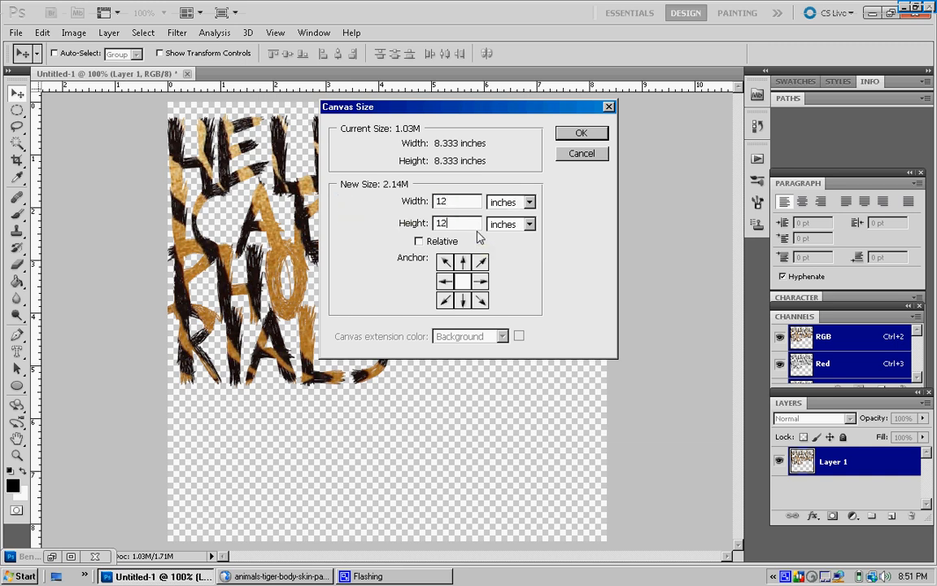
key(Return)
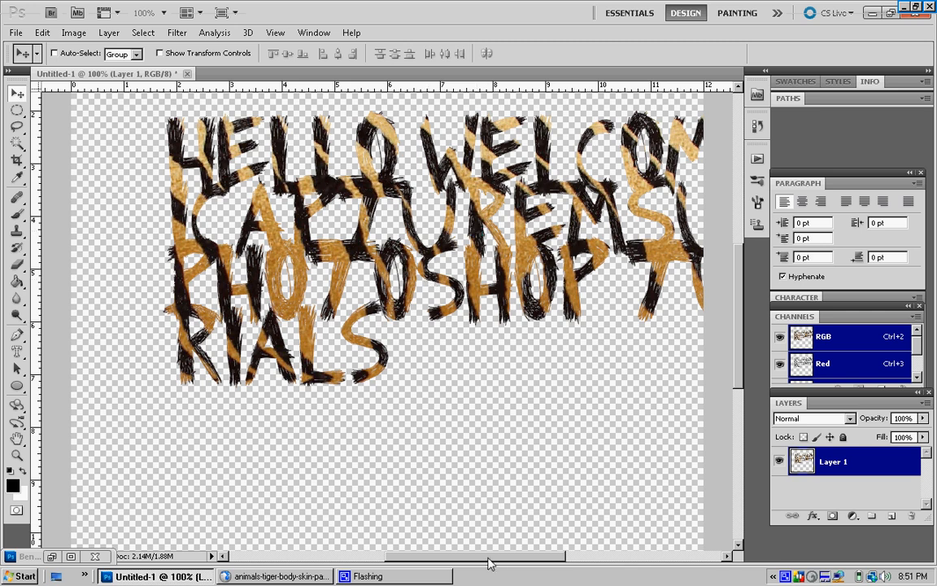
Shift the tiger lettering left on the enlarged canvas to bring the cut-off line ends into the canvas.
mouse_move(488, 559)
mouse_down()
mouse_move(517, 555)
mouse_move(498, 554)
mouse_up()
drag(300, 217, 147, 193)
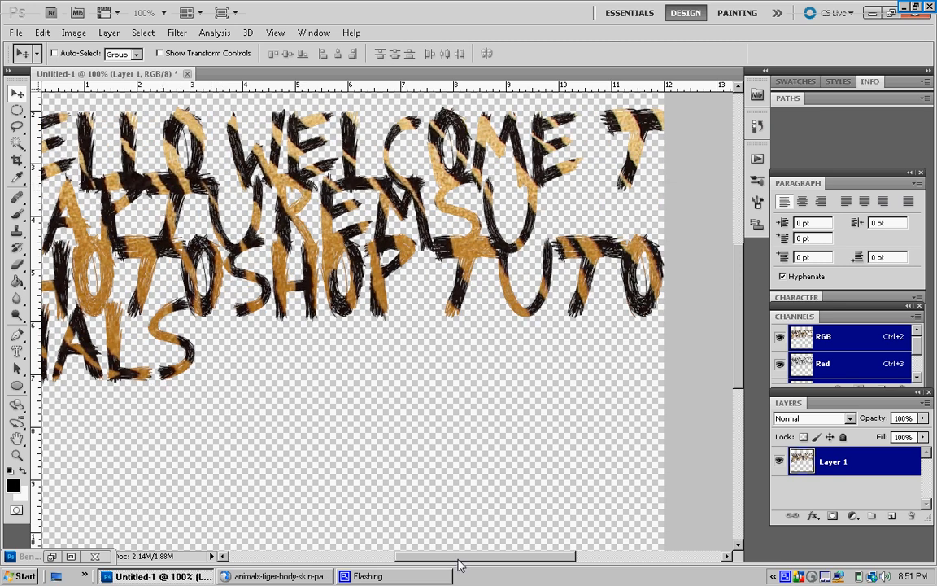
drag(461, 556, 452, 582)
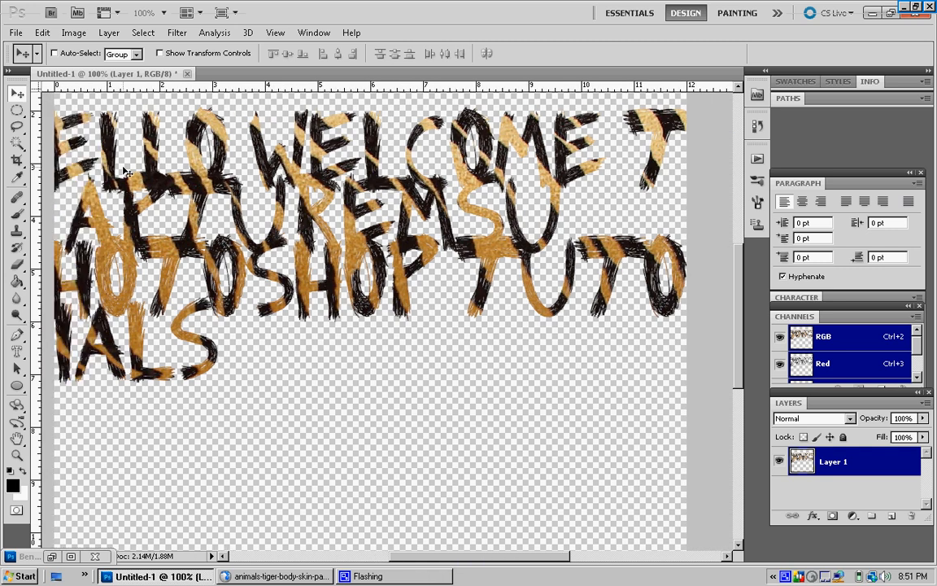